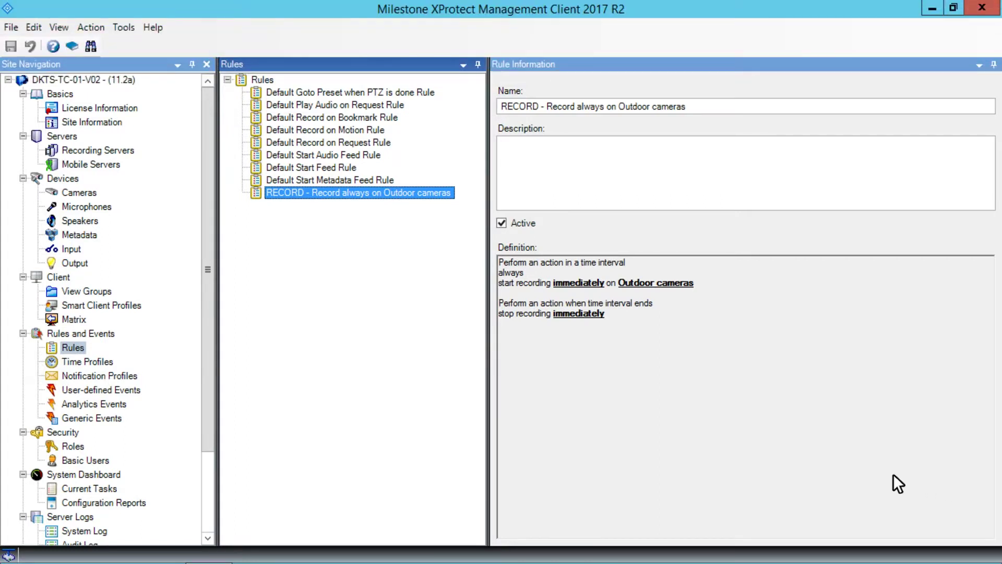
Step: Add a new time profile and name it 'Business Hours'
right_click(75, 360)
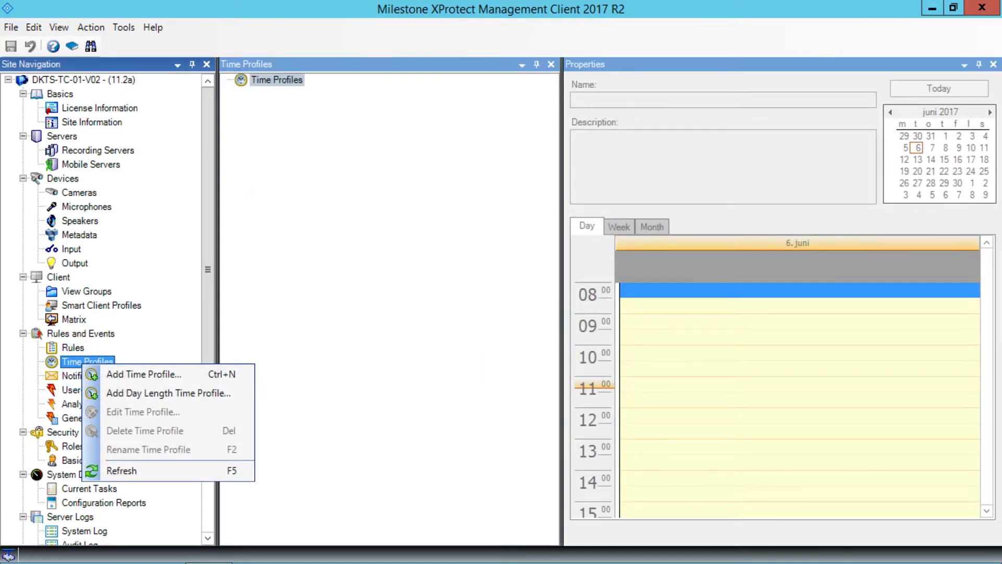
click(130, 373)
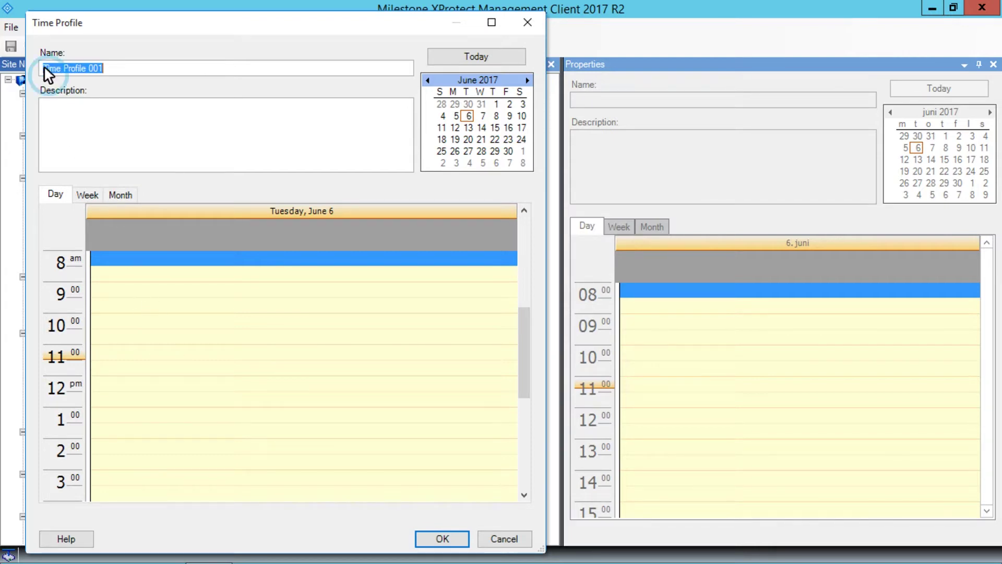
text(Business Hours)
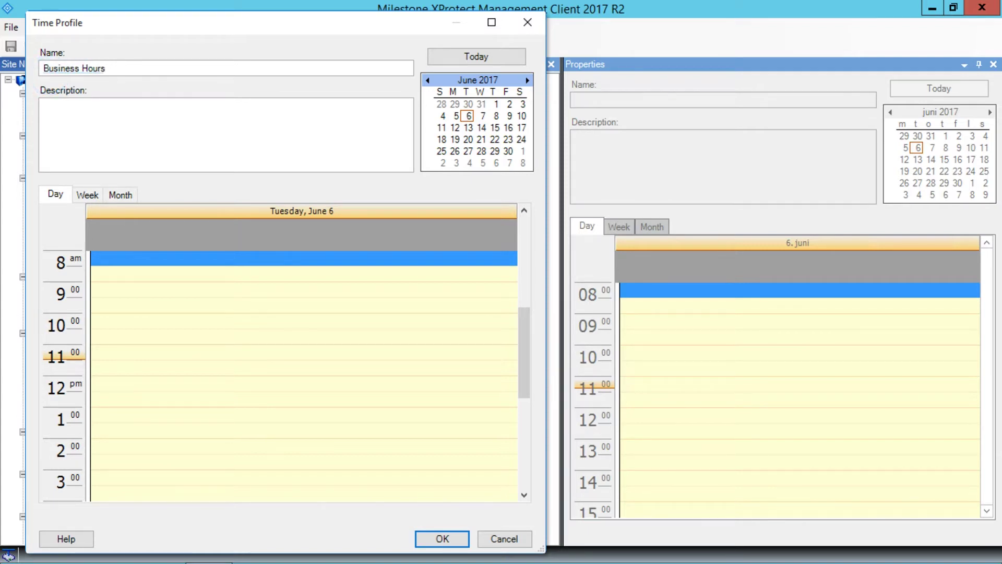
click(44, 104)
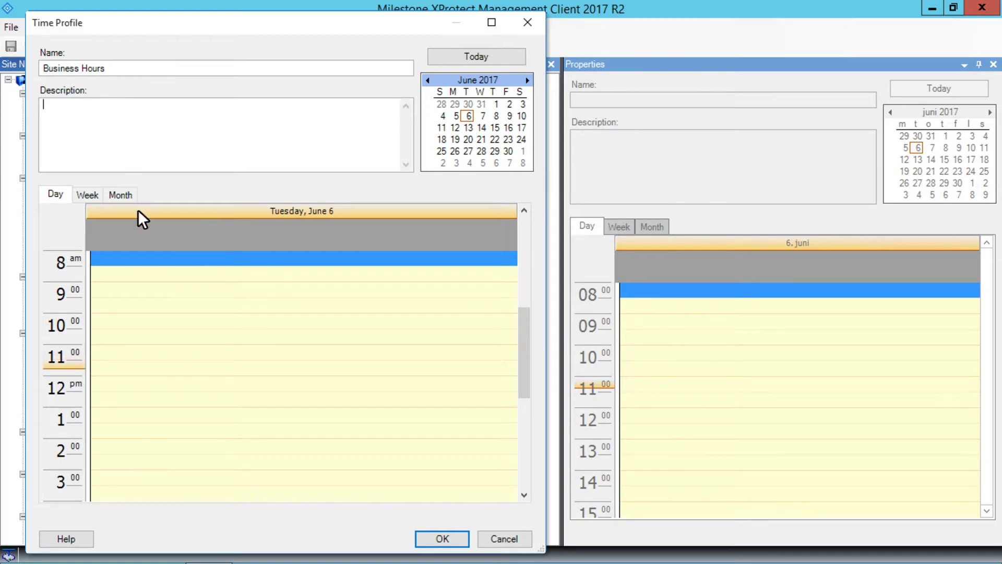
click(158, 316)
Step: Add a recurring time starting 7:30 AM with a 9-hour duration, ending 4:30 PM
right_click(162, 324)
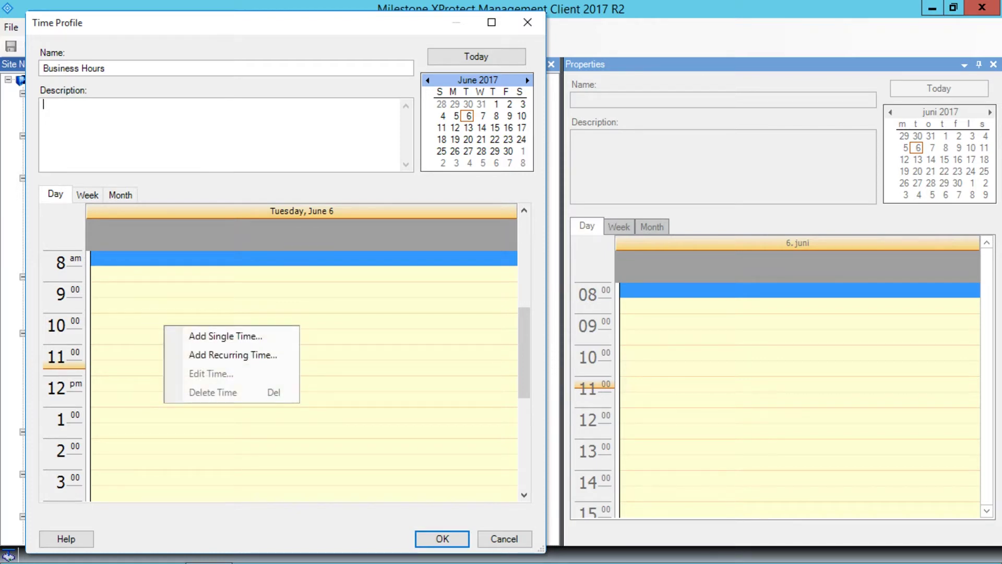
click(272, 355)
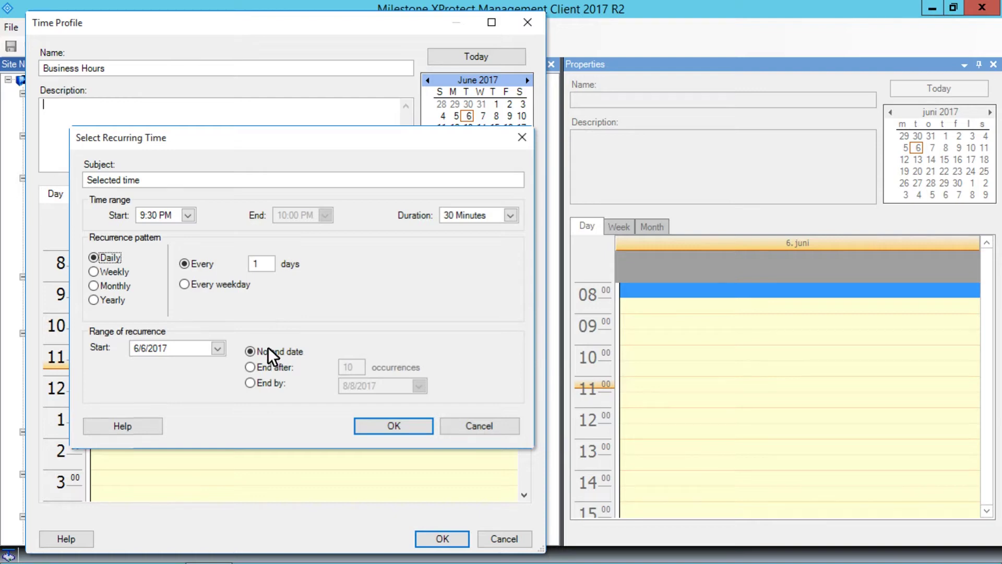
click(189, 216)
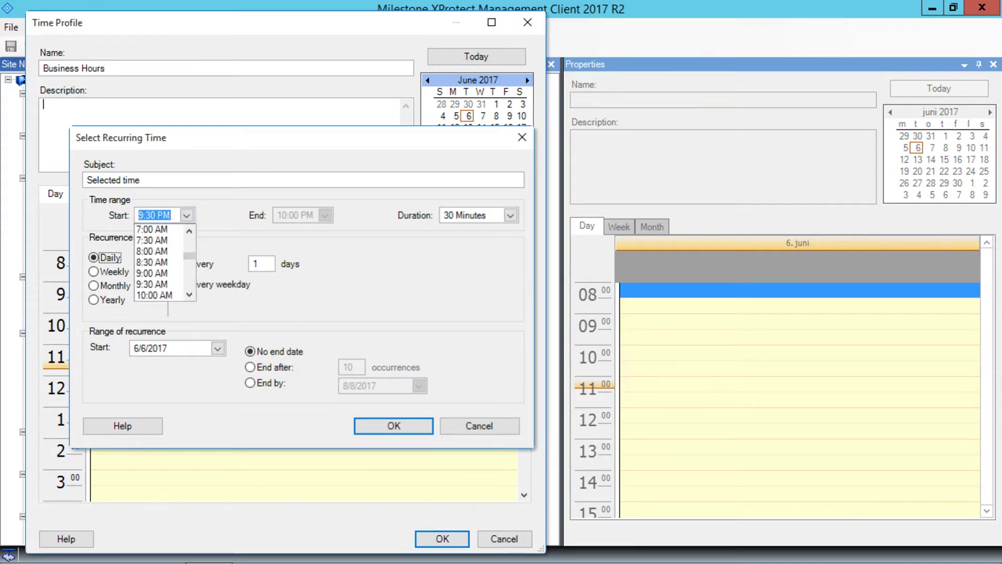
click(163, 239)
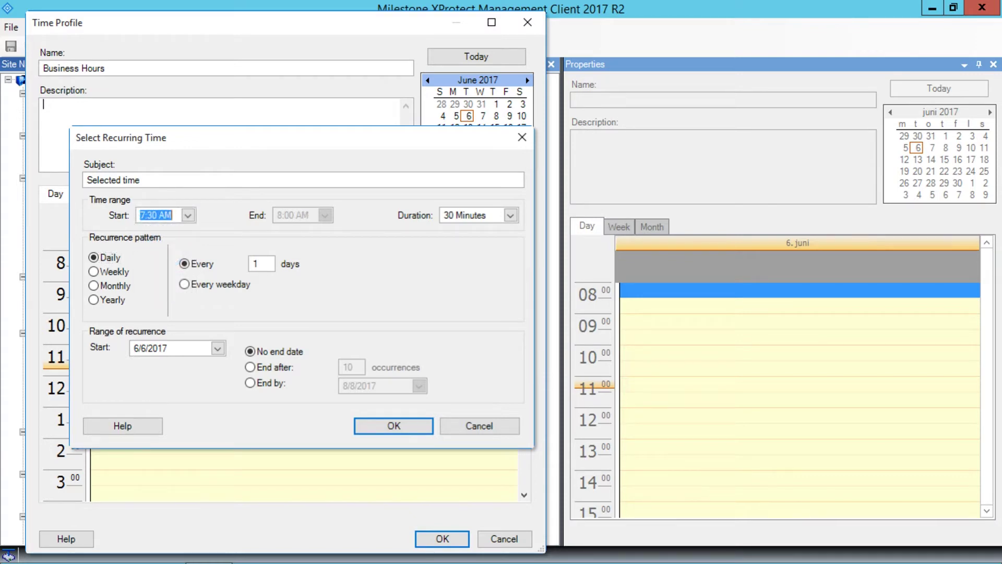
click(512, 216)
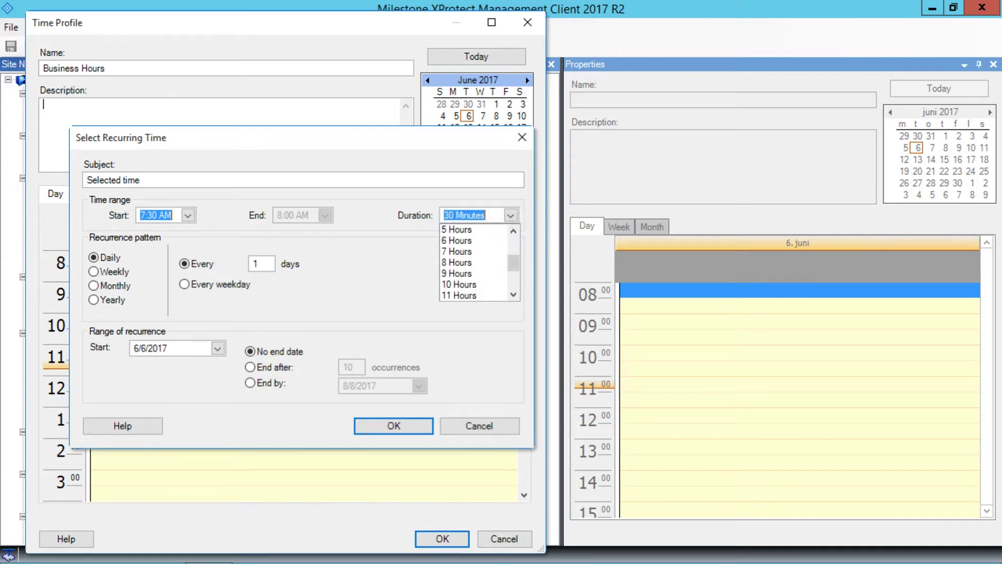
click(470, 273)
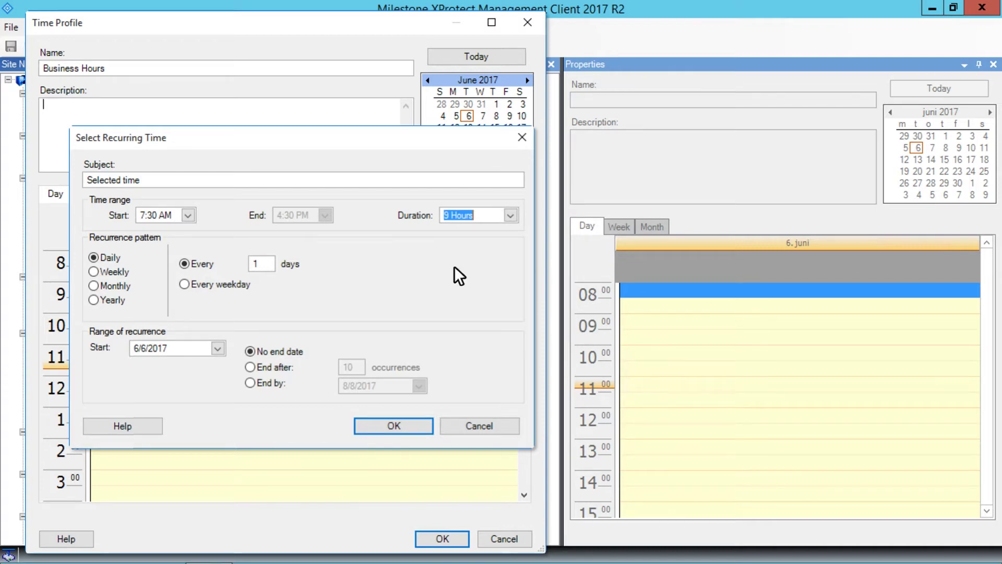
Step: Set the recurrence to Weekly, every 1 week, Monday through Friday
click(95, 272)
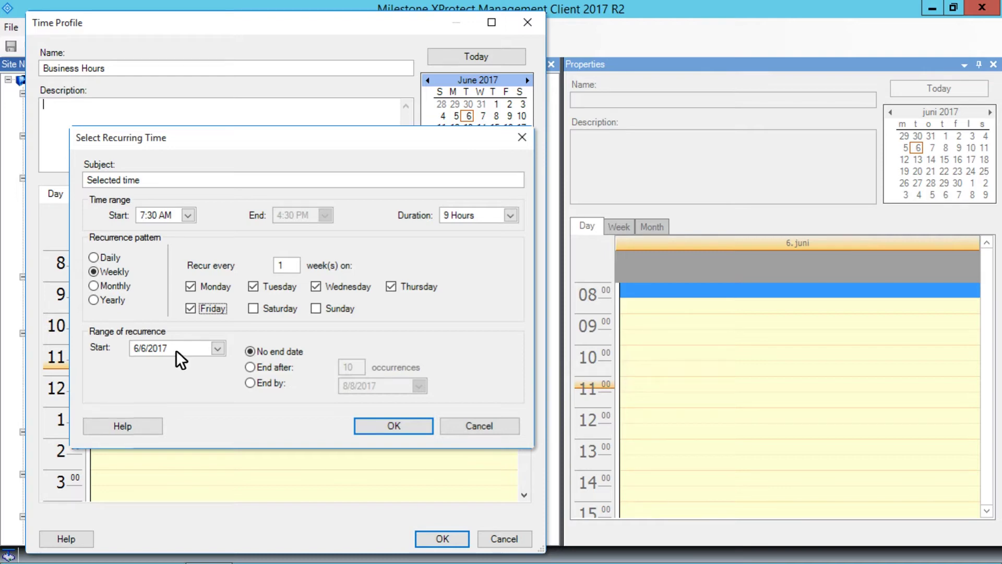
Step: Confirm the weekday recurrence, check the month view, and save the Business Hours profile
click(410, 421)
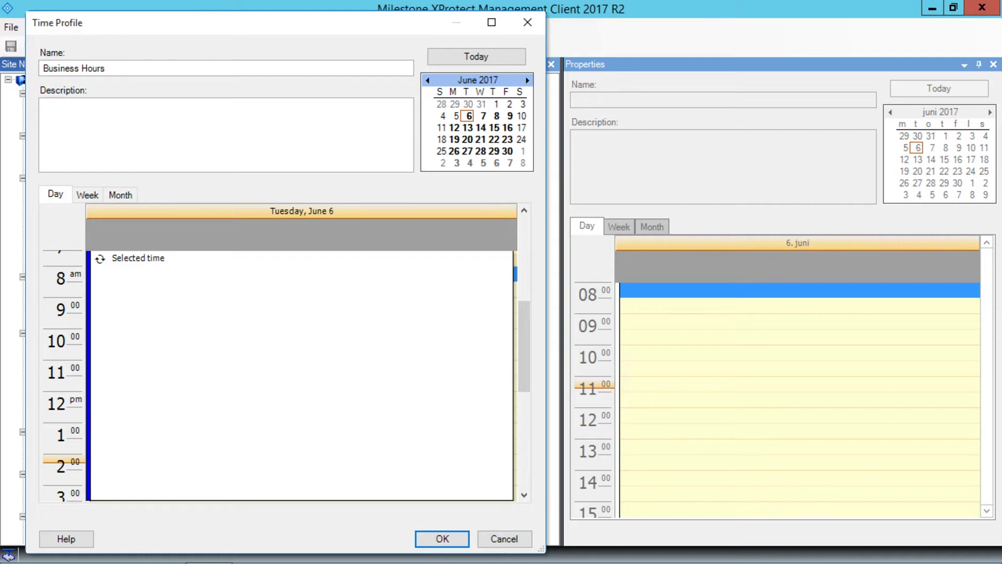
click(131, 197)
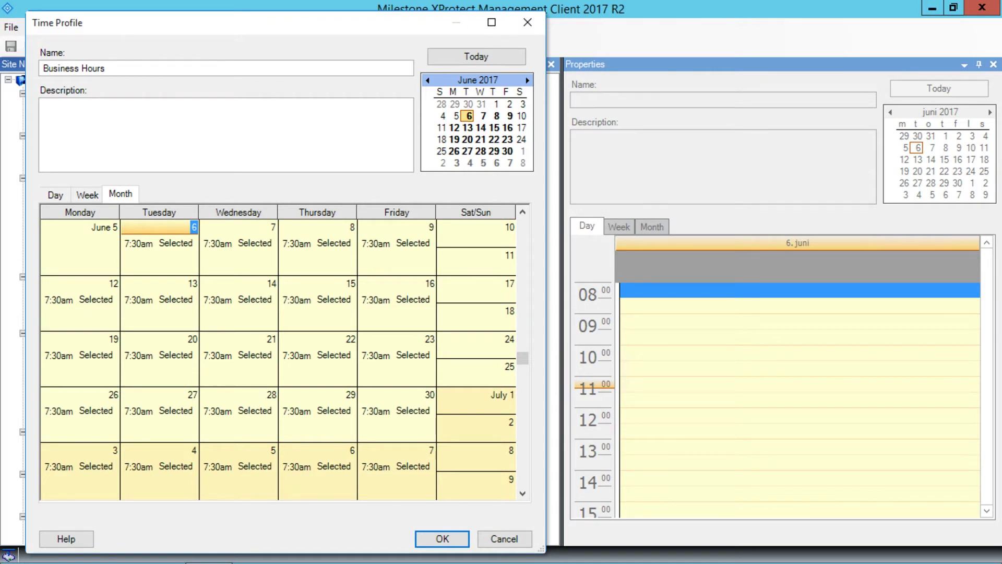
click(461, 537)
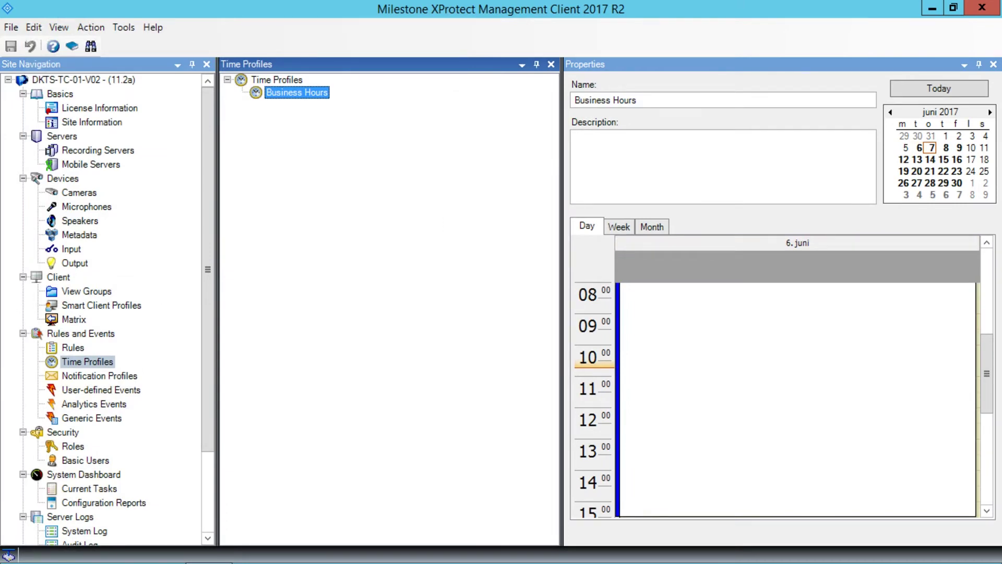
Step: Add a rule named 'RECORD - Start recording on Indoor cameras when motion is detected outside business hours'
right_click(77, 346)
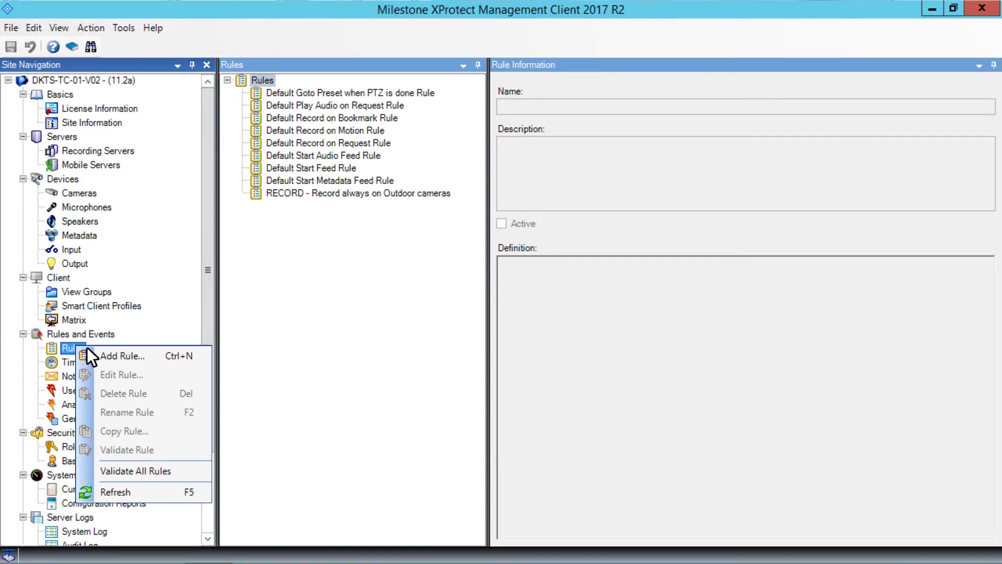
click(115, 359)
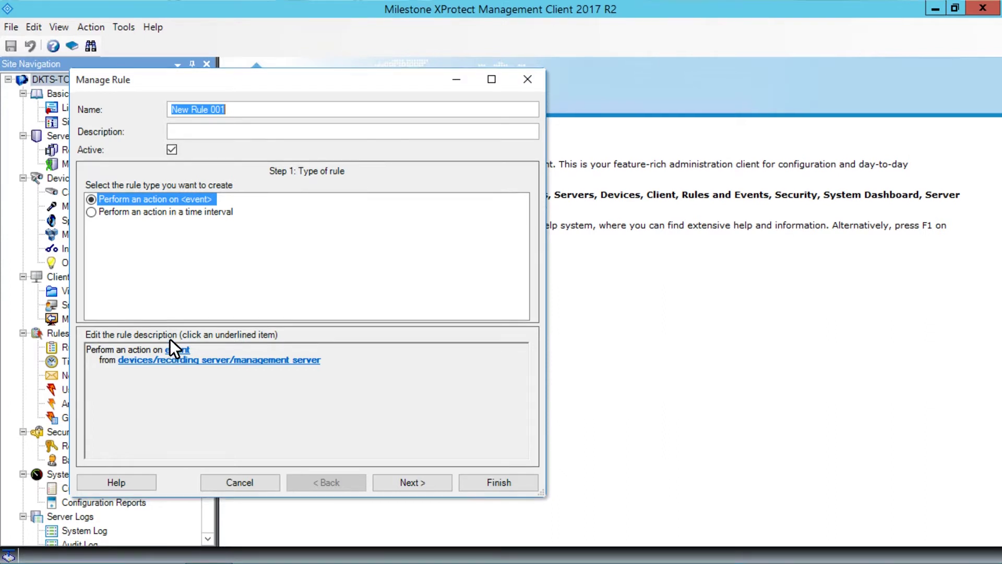
click(169, 111)
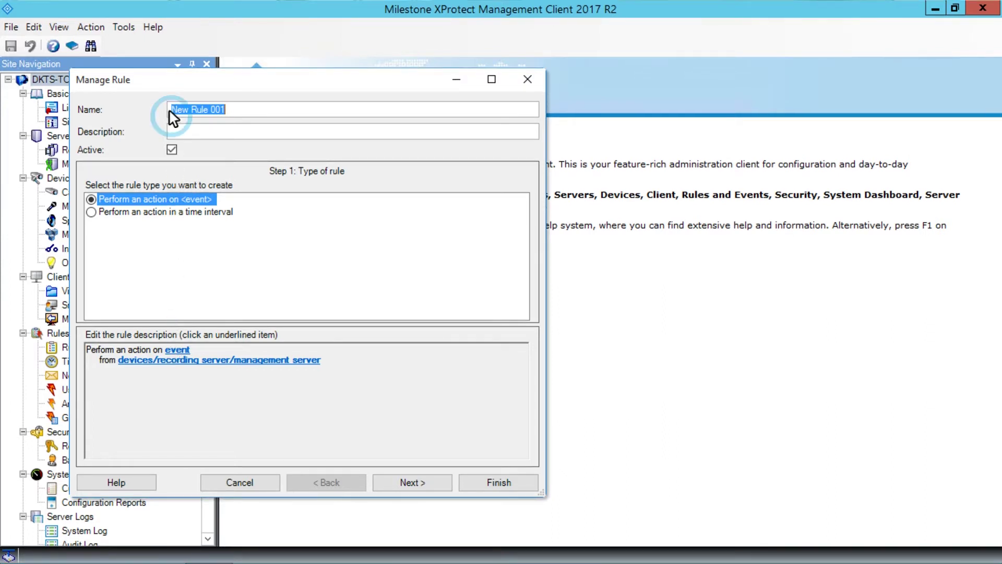
text(RECORD - Start recording on Indoor ca)
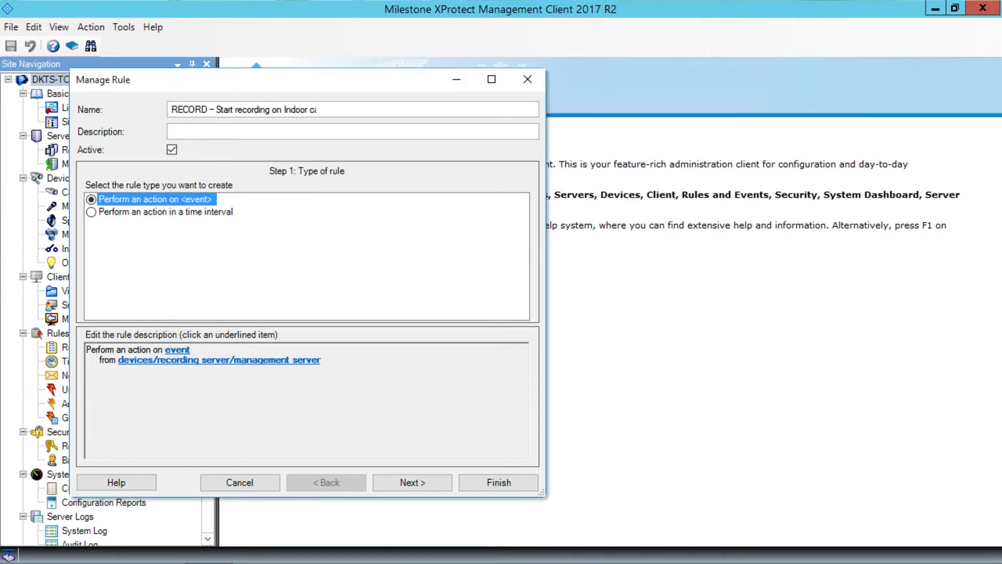
text(meras when motion is detected outside business hours)
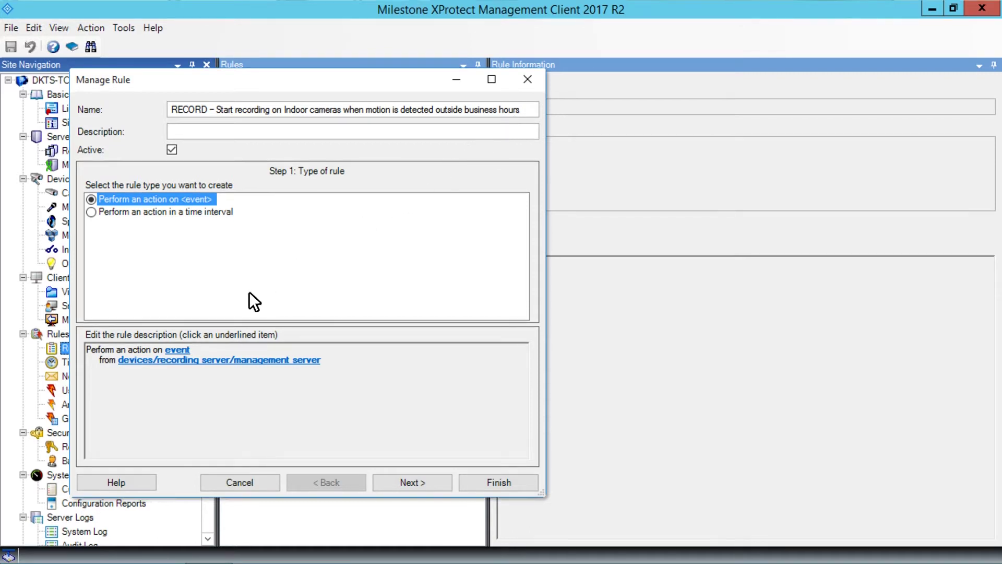
Step: Set the rule's event to Devices > Predefined Events > Motion Started
click(173, 349)
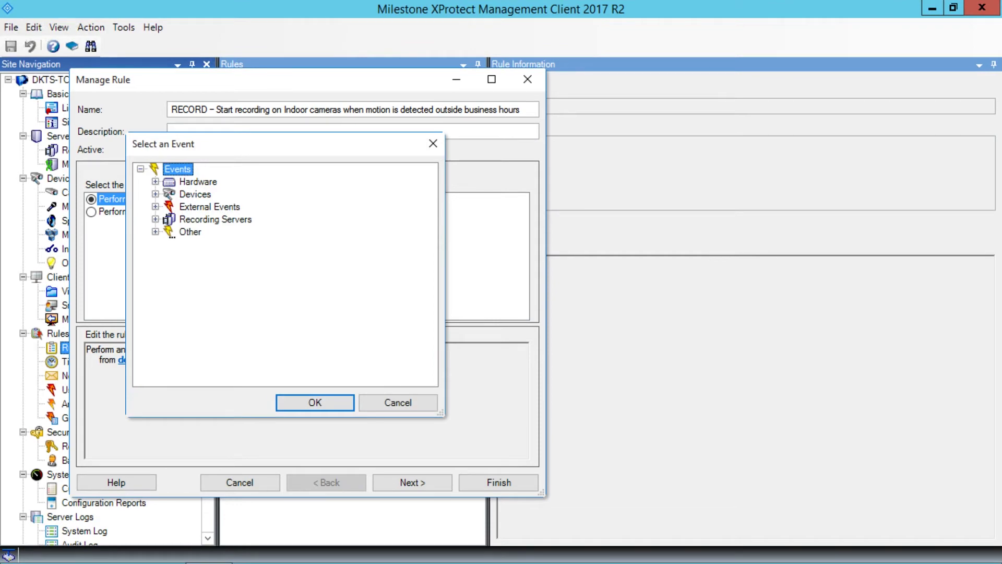
click(155, 194)
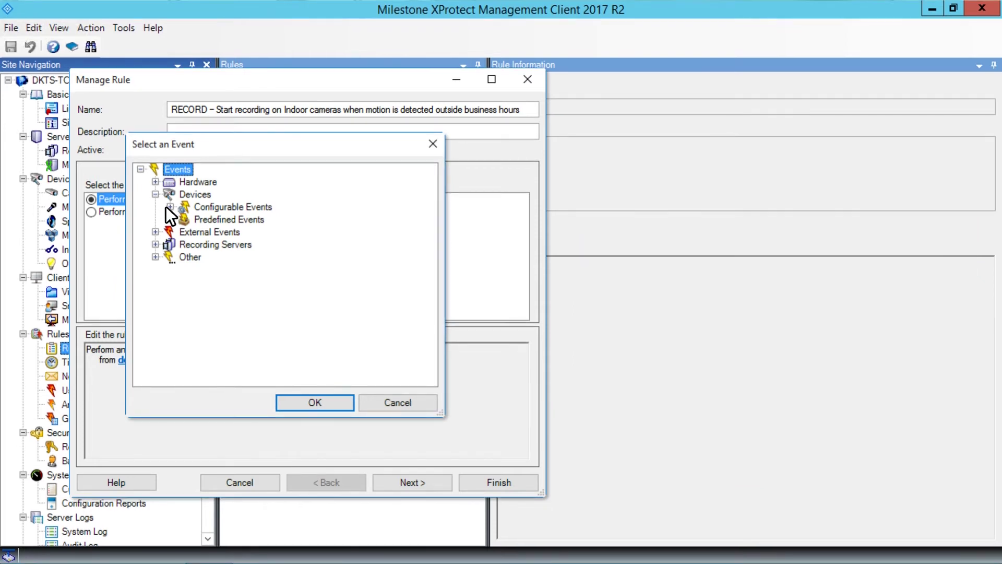
click(170, 219)
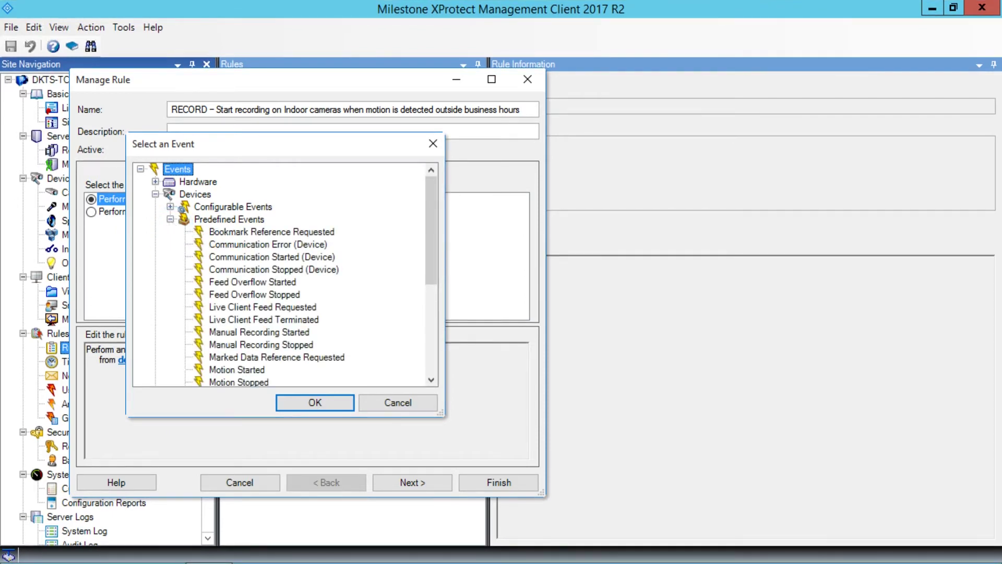
click(261, 369)
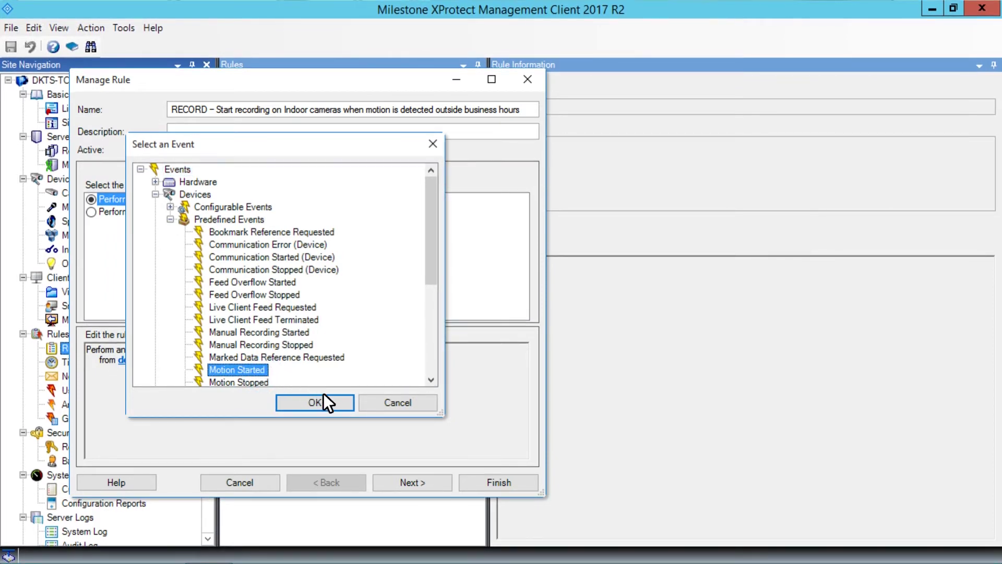
click(331, 407)
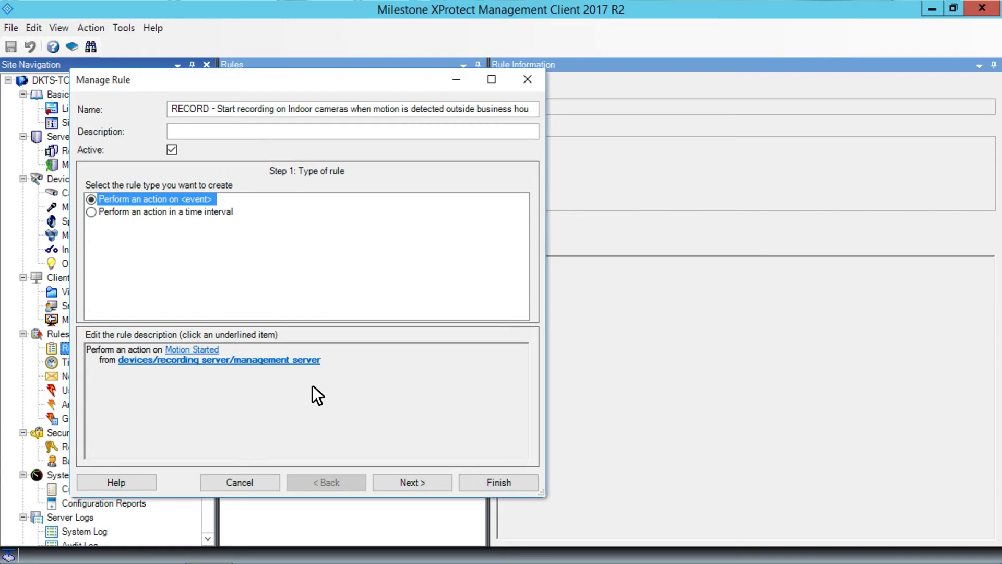
Step: Choose the Indoor cameras device group as the source of the motion event
click(272, 360)
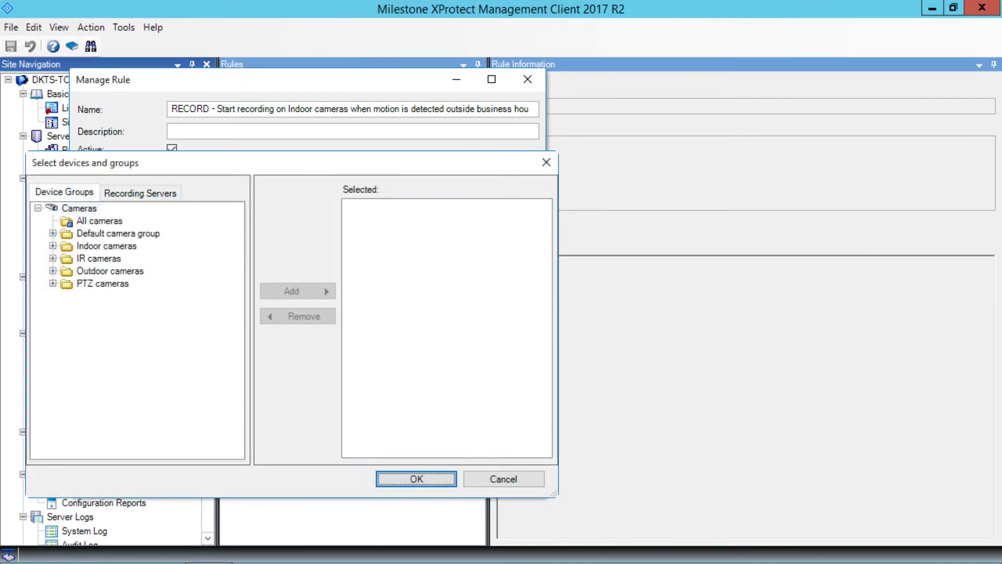
click(63, 255)
click(66, 247)
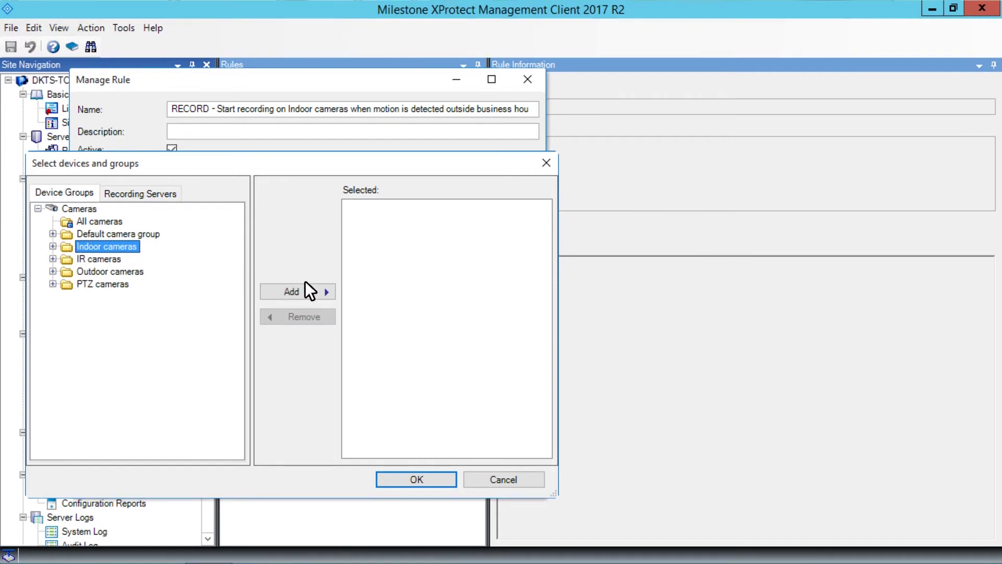
click(326, 292)
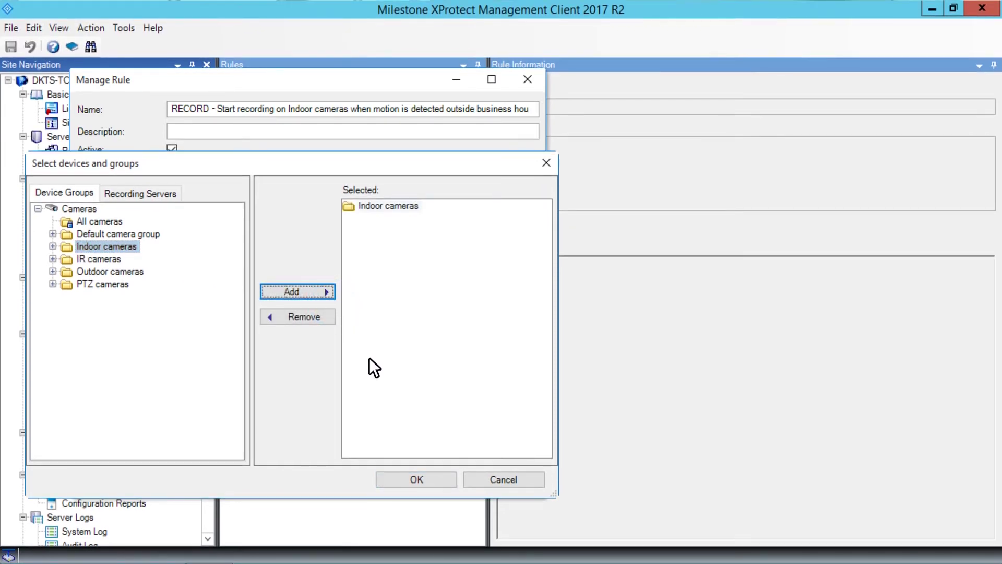
click(441, 480)
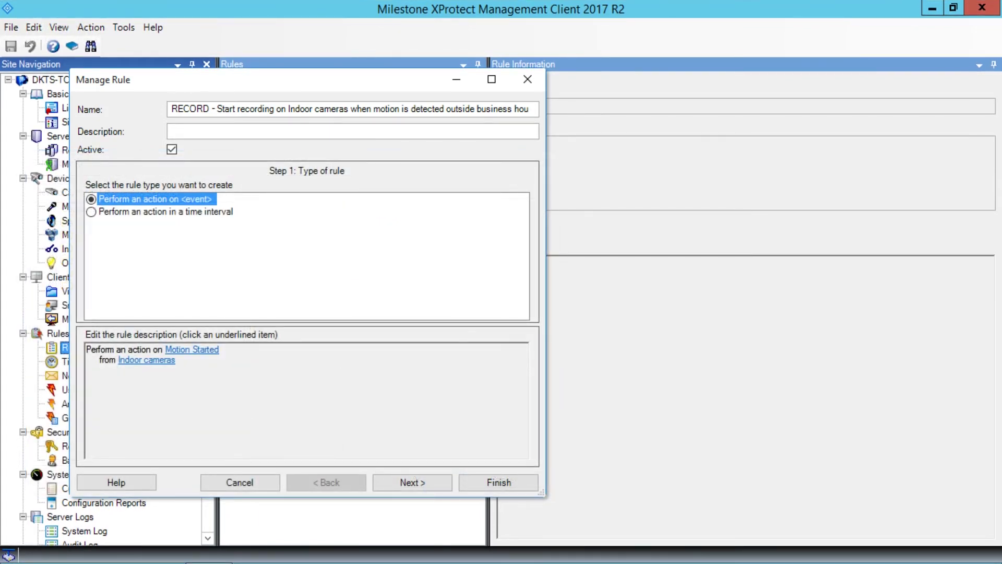
Step: Apply the rule only outside the selected time in the Business Hours profile
click(419, 480)
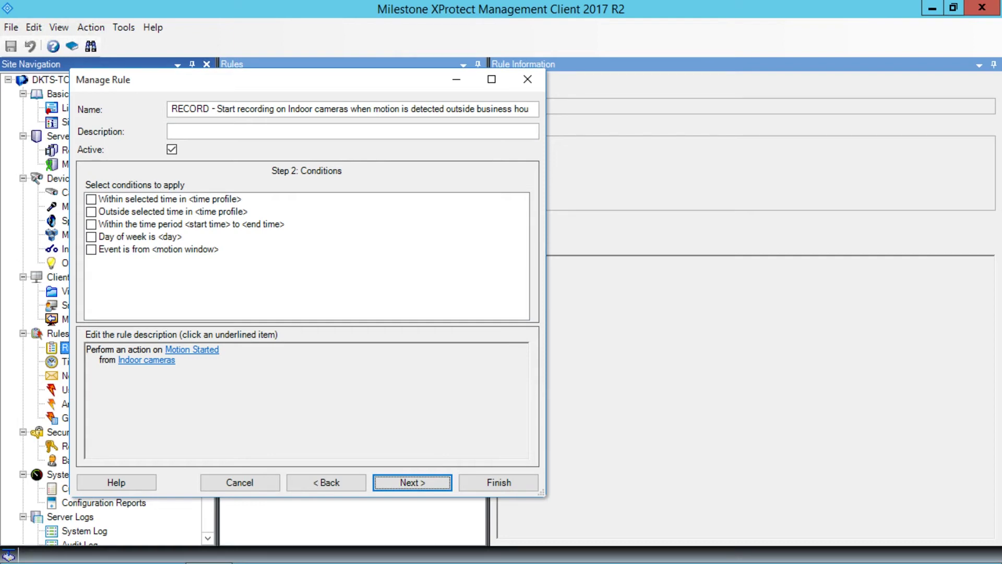
click(92, 212)
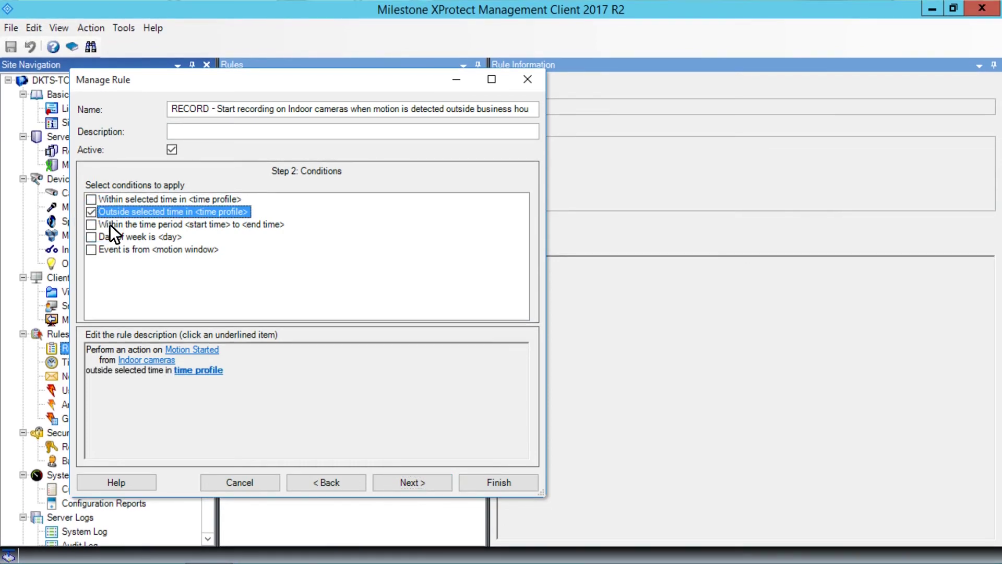
click(212, 368)
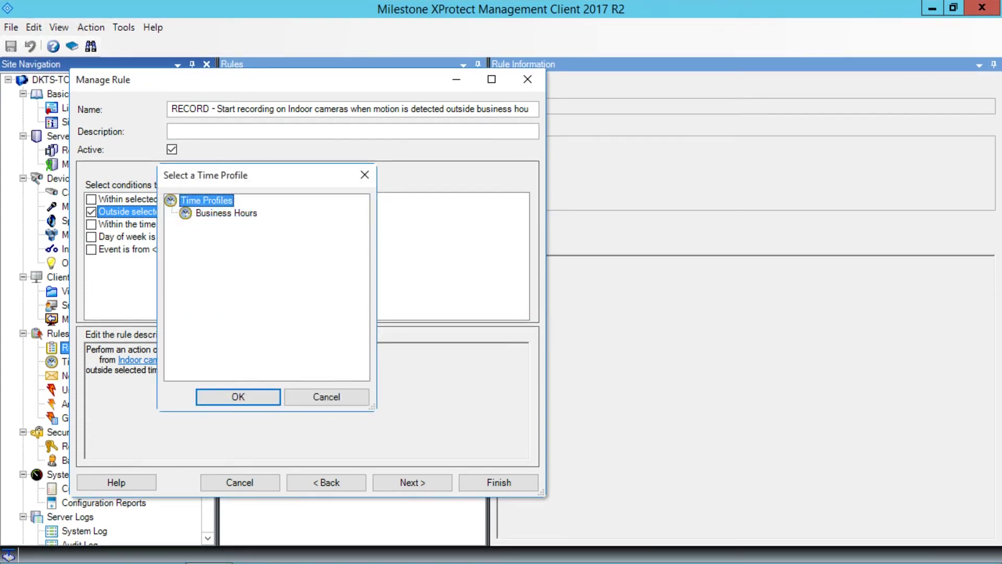
click(191, 217)
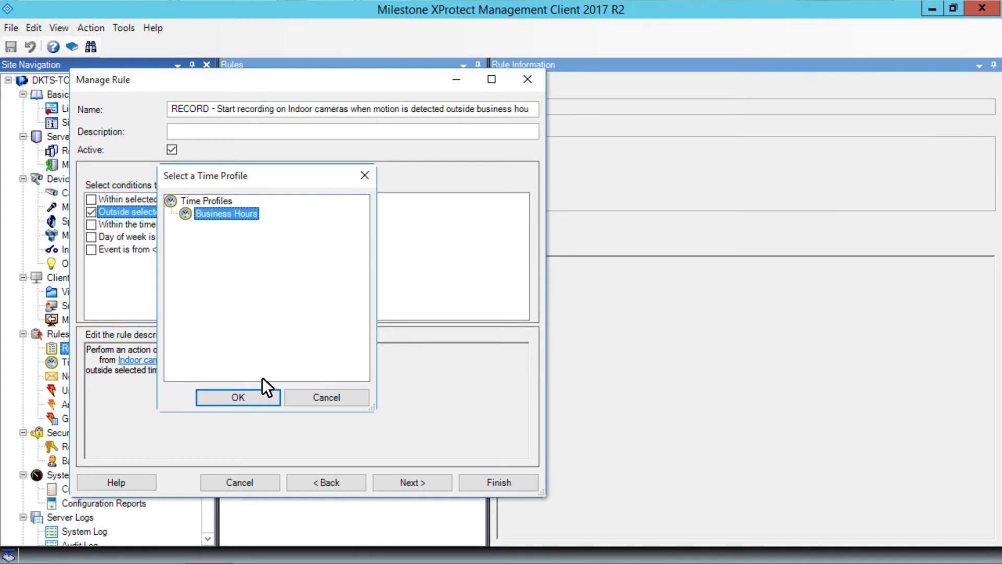
click(269, 402)
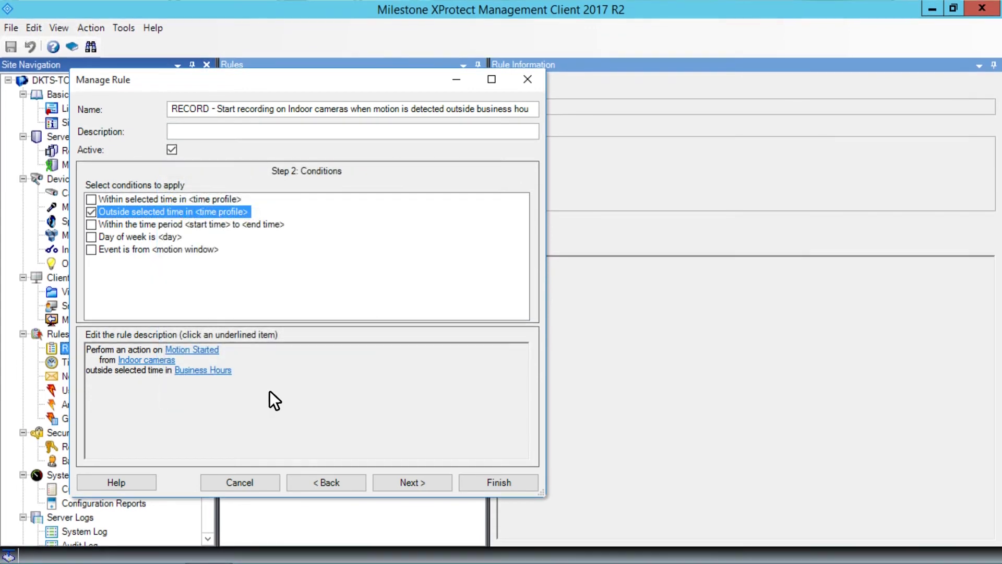
click(439, 485)
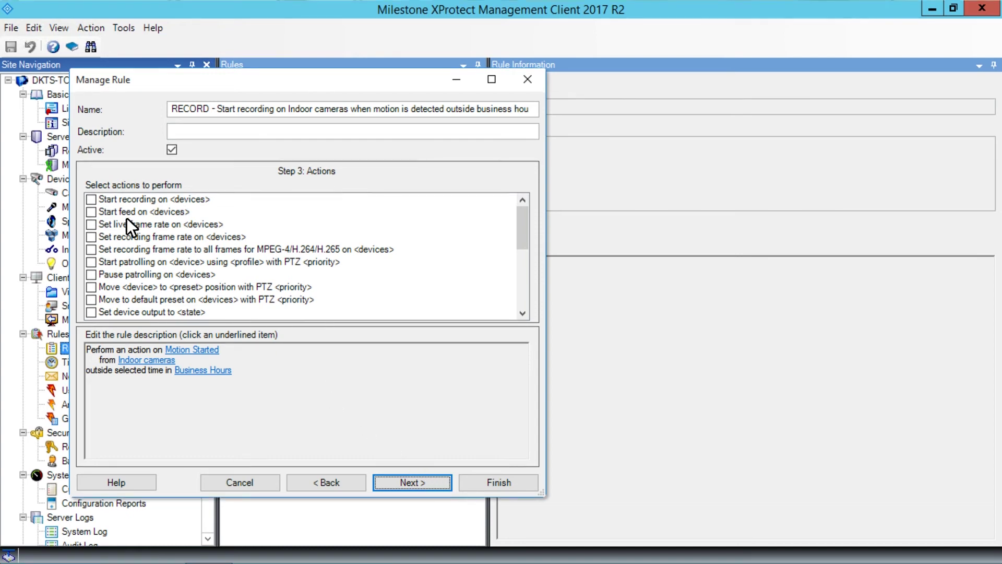
Step: Add a Start recording action on the triggering device, beginning 3 seconds before the event
click(92, 199)
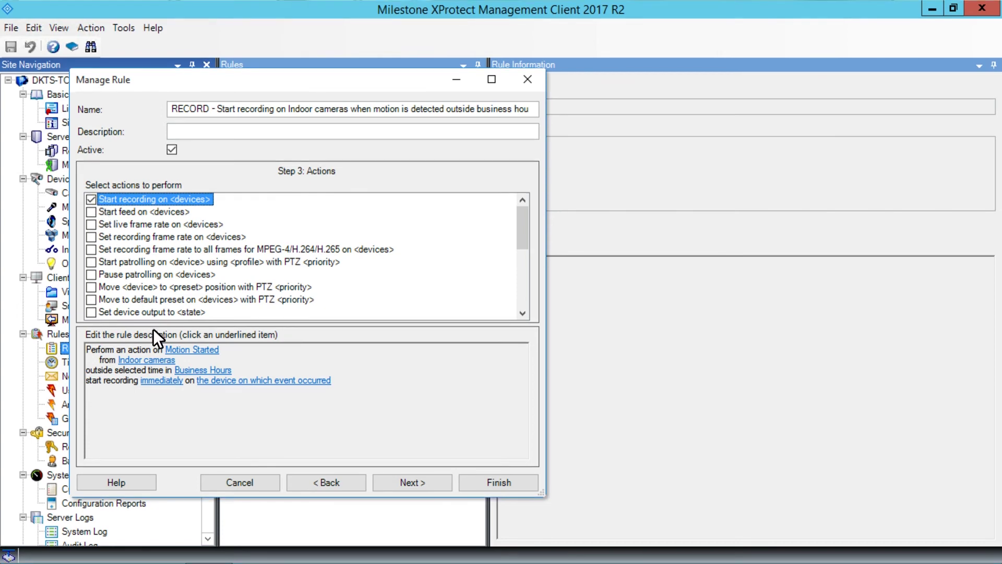
click(172, 381)
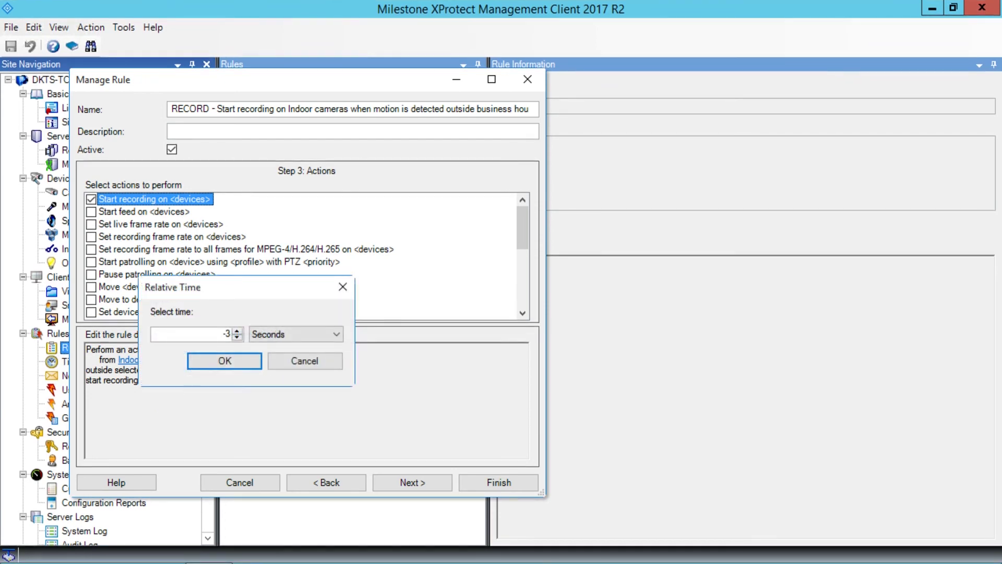
click(249, 360)
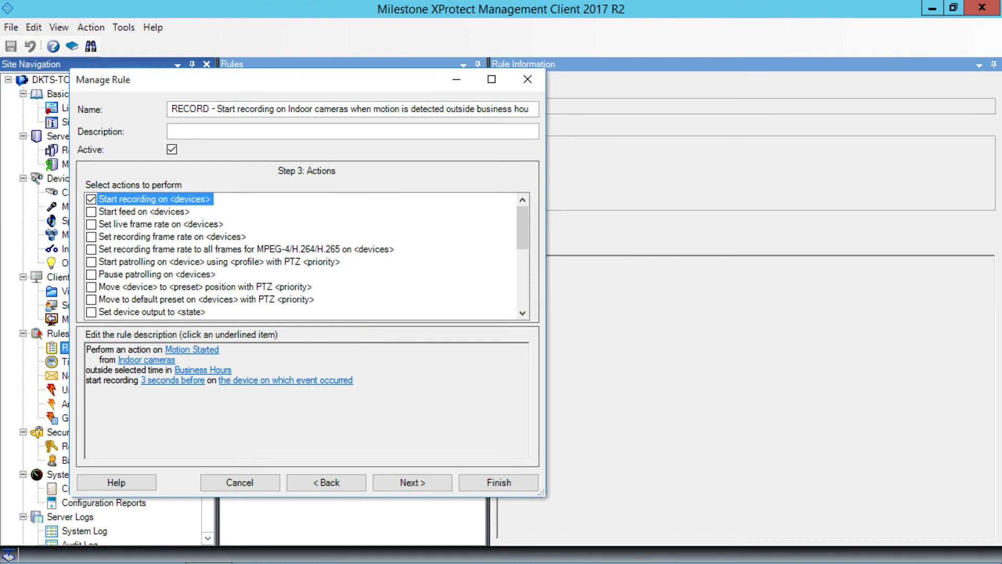
Step: Keep the Motion Stopped stop trigger and stop recording immediately
click(439, 487)
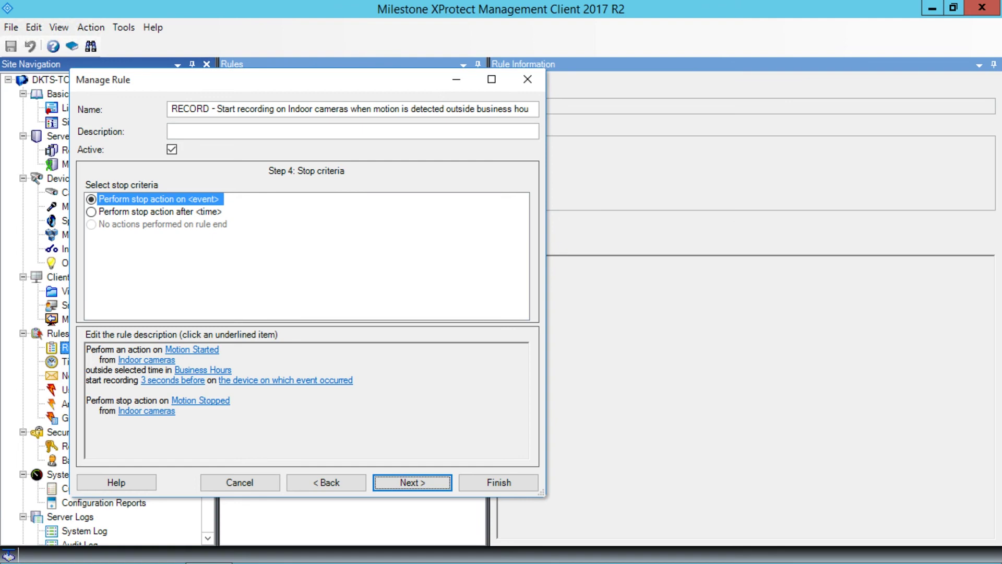
click(439, 487)
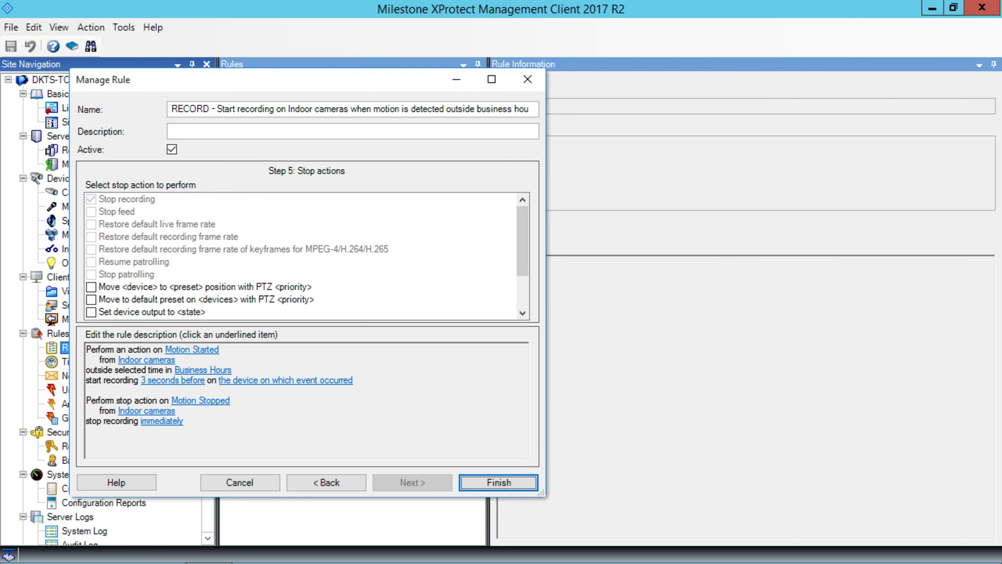
Step: Finish the wizard to save the after-hours Indoor cameras motion rule to the Rules list
click(527, 484)
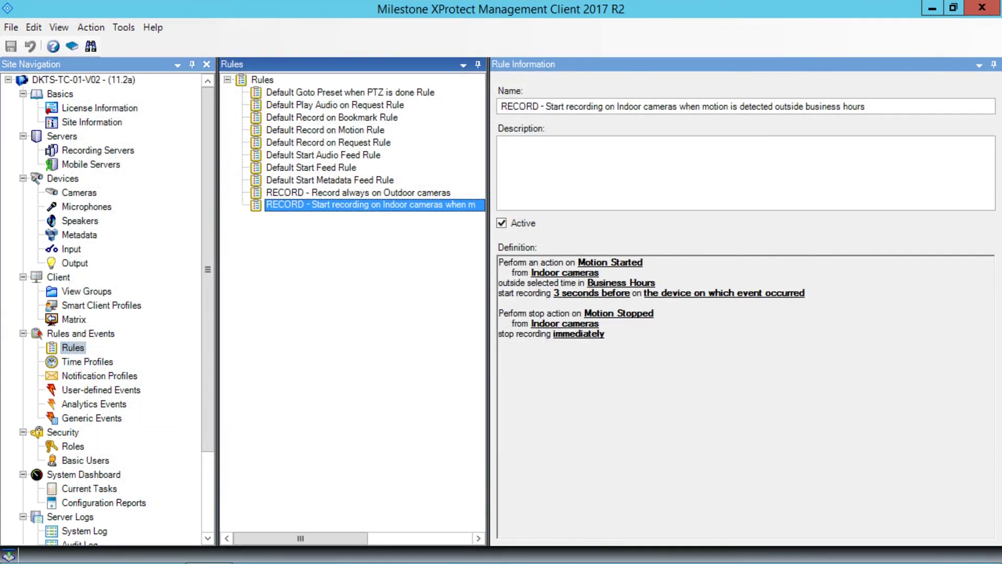